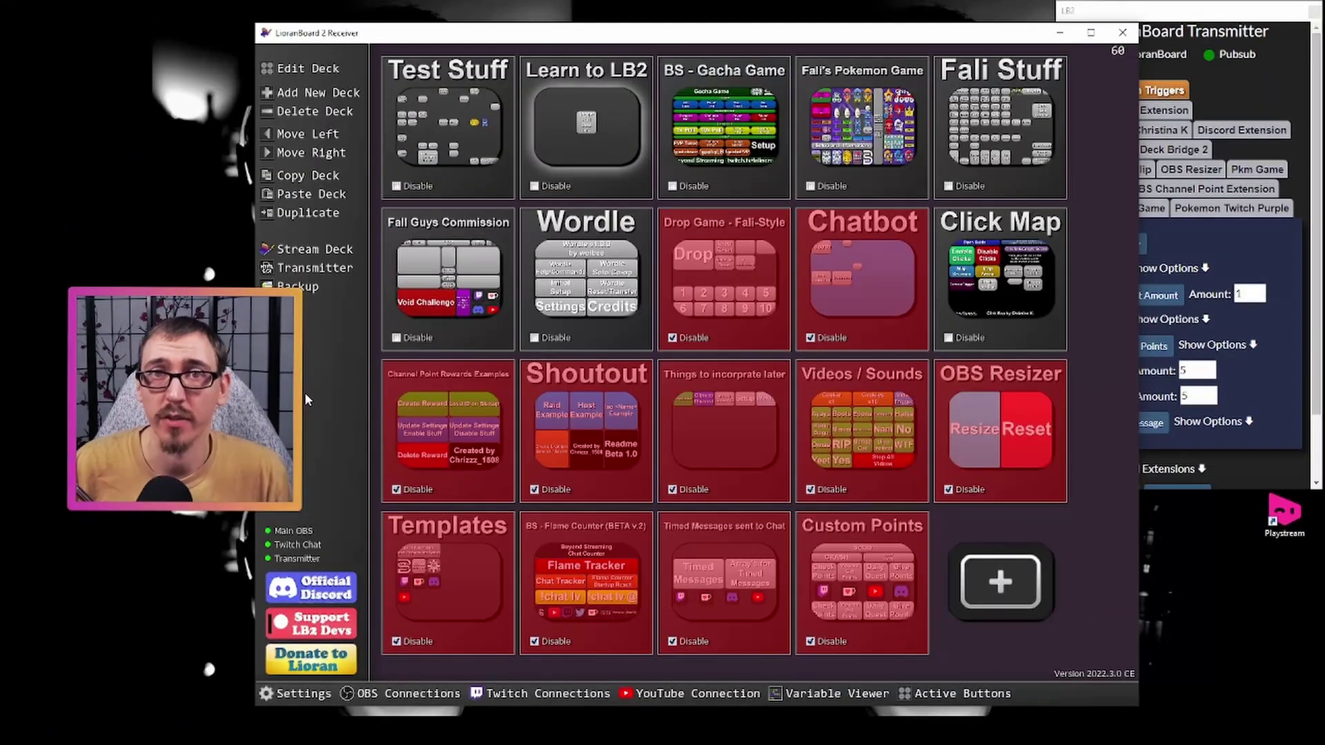
Open the Learn to LB2 deck and examine the variable and pull value fields in the Trigger Pull Data Info button's commands
click(564, 161)
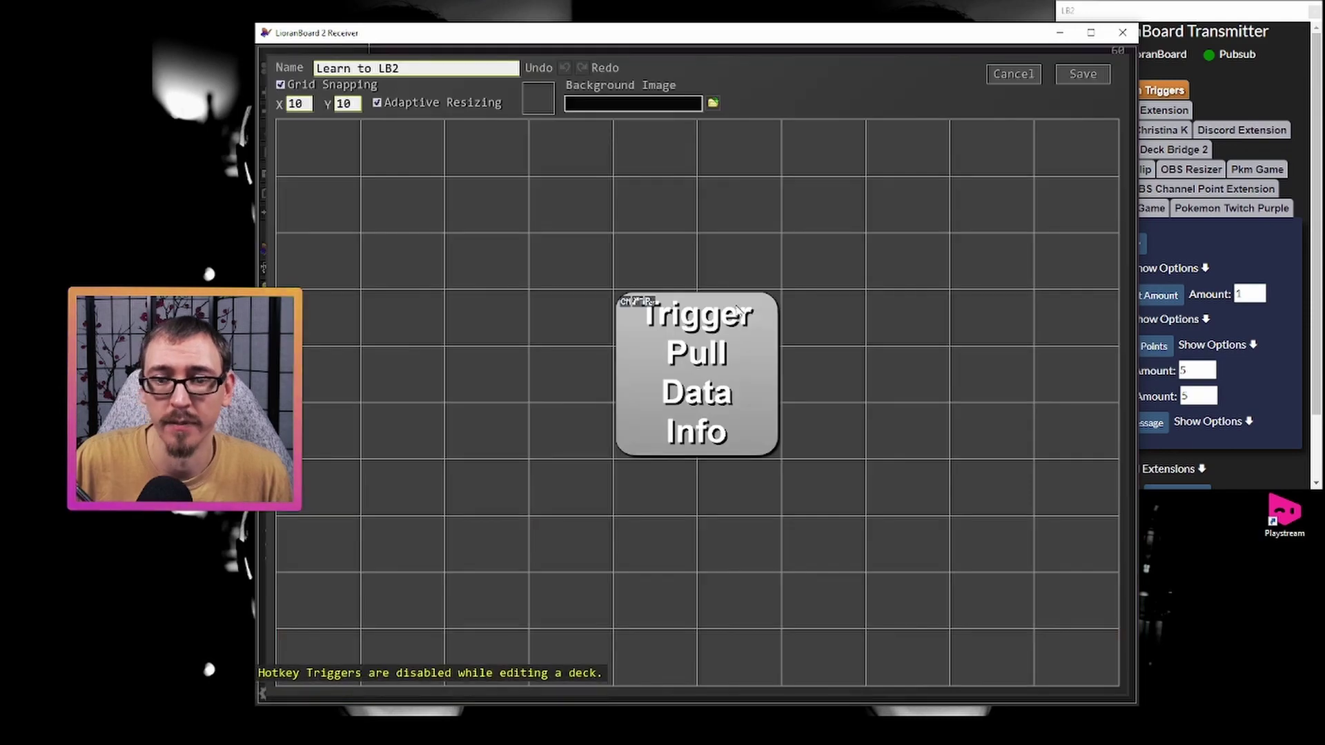
double_click(692, 369)
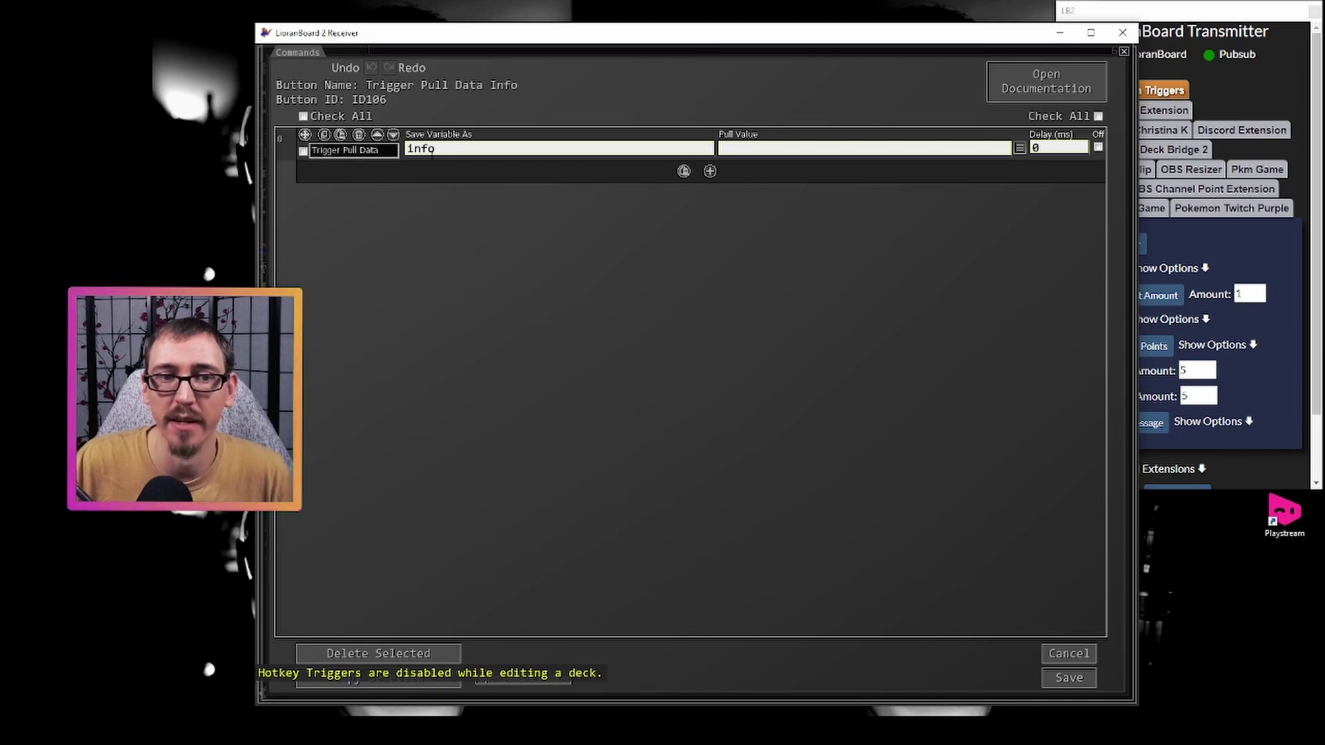
click(464, 155)
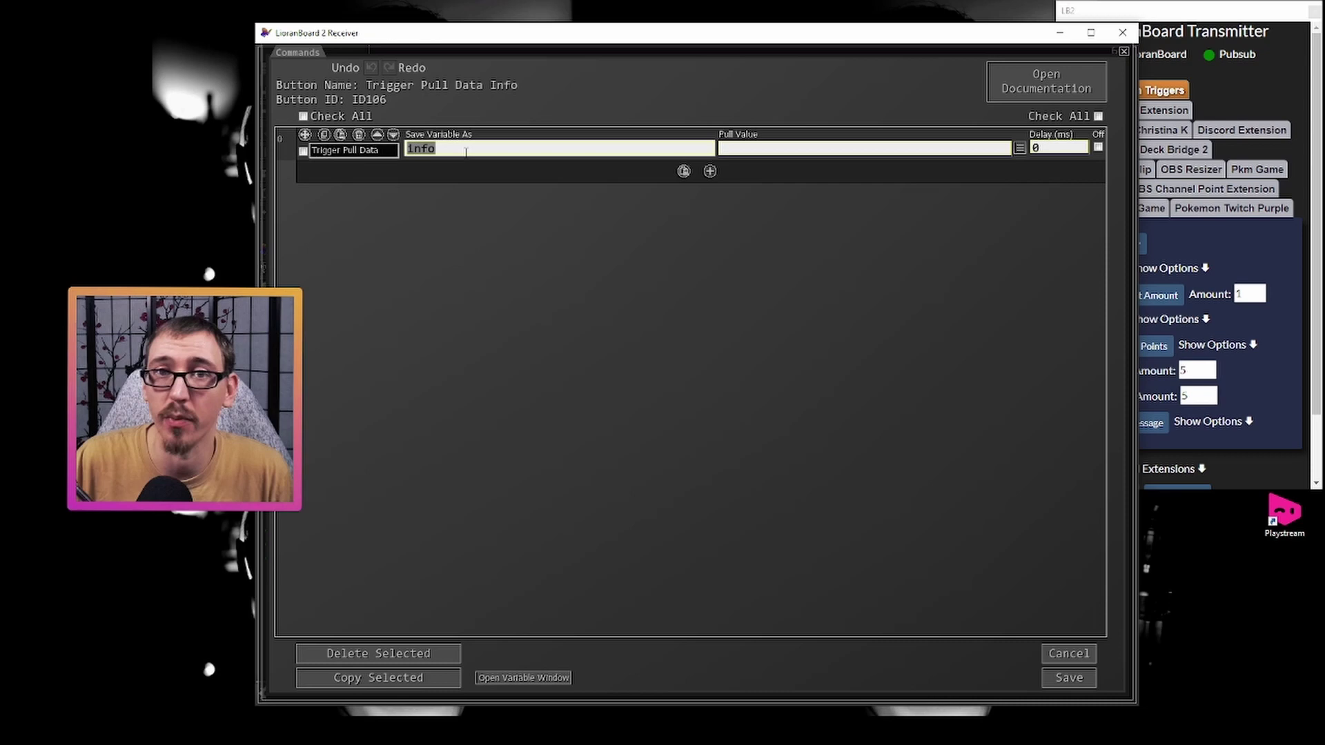
click(775, 149)
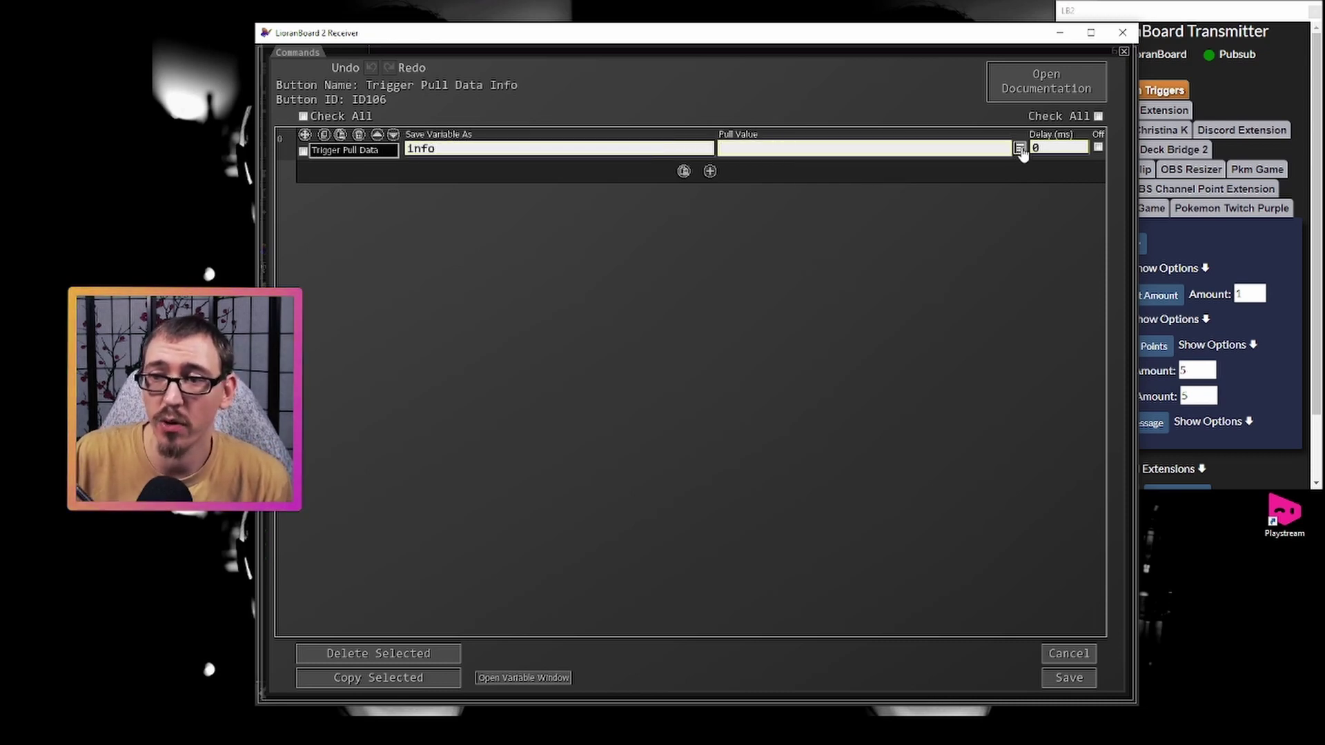
Browse the Twitch Raid pull values available for the Trigger Pull Data command and save the commands with the pull value left empty
click(1020, 149)
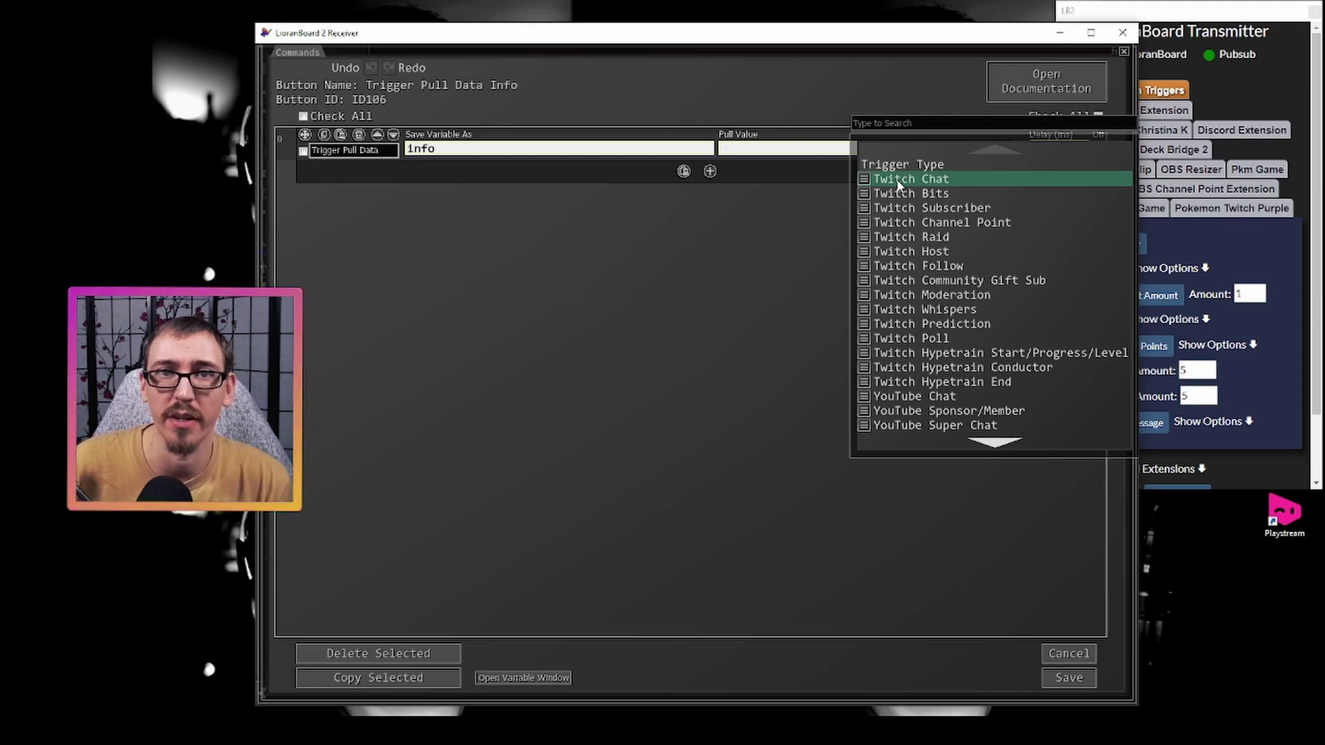
click(864, 236)
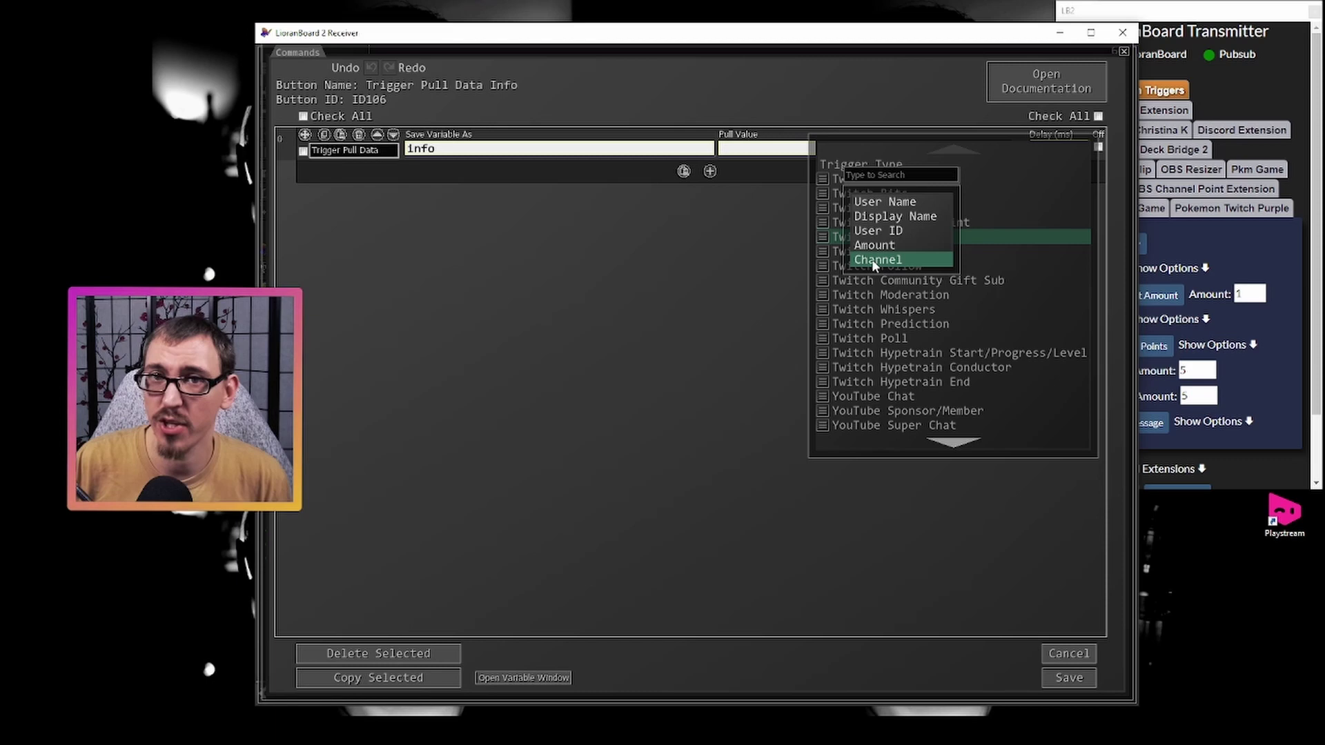
click(872, 259)
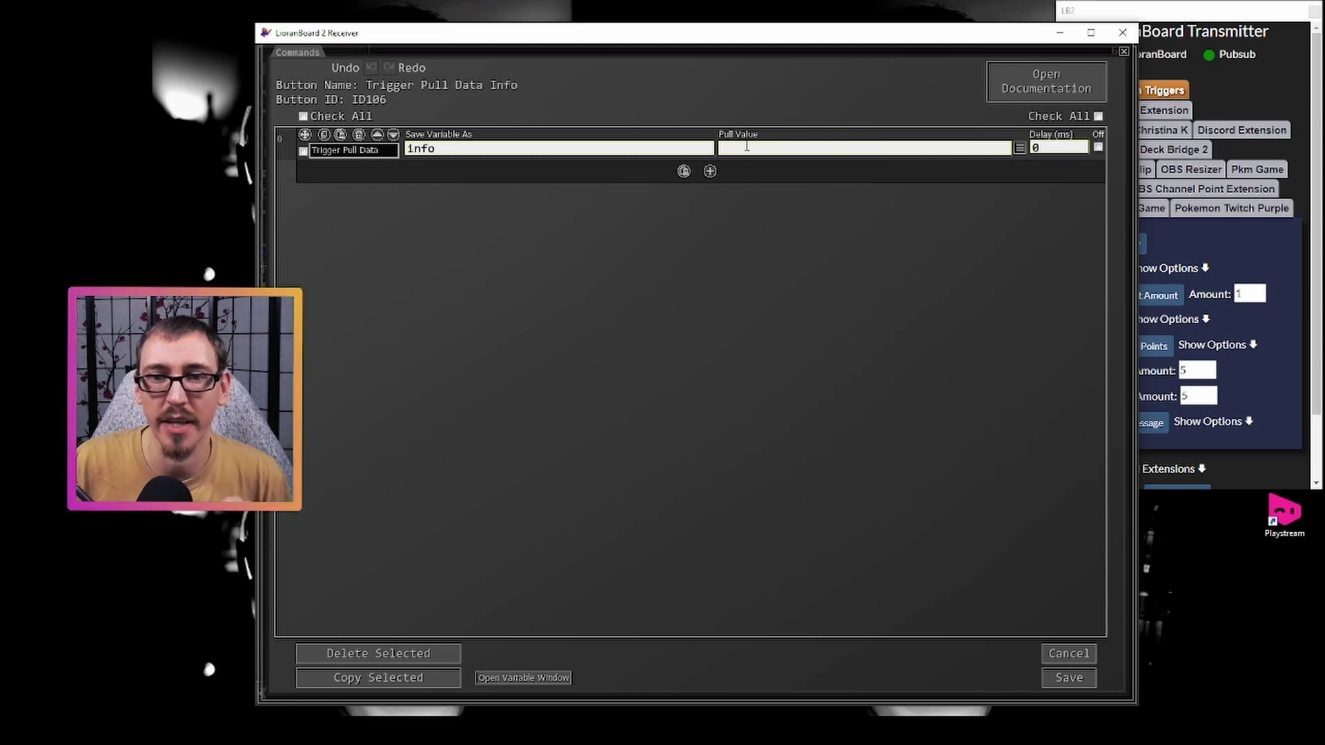
click(1069, 678)
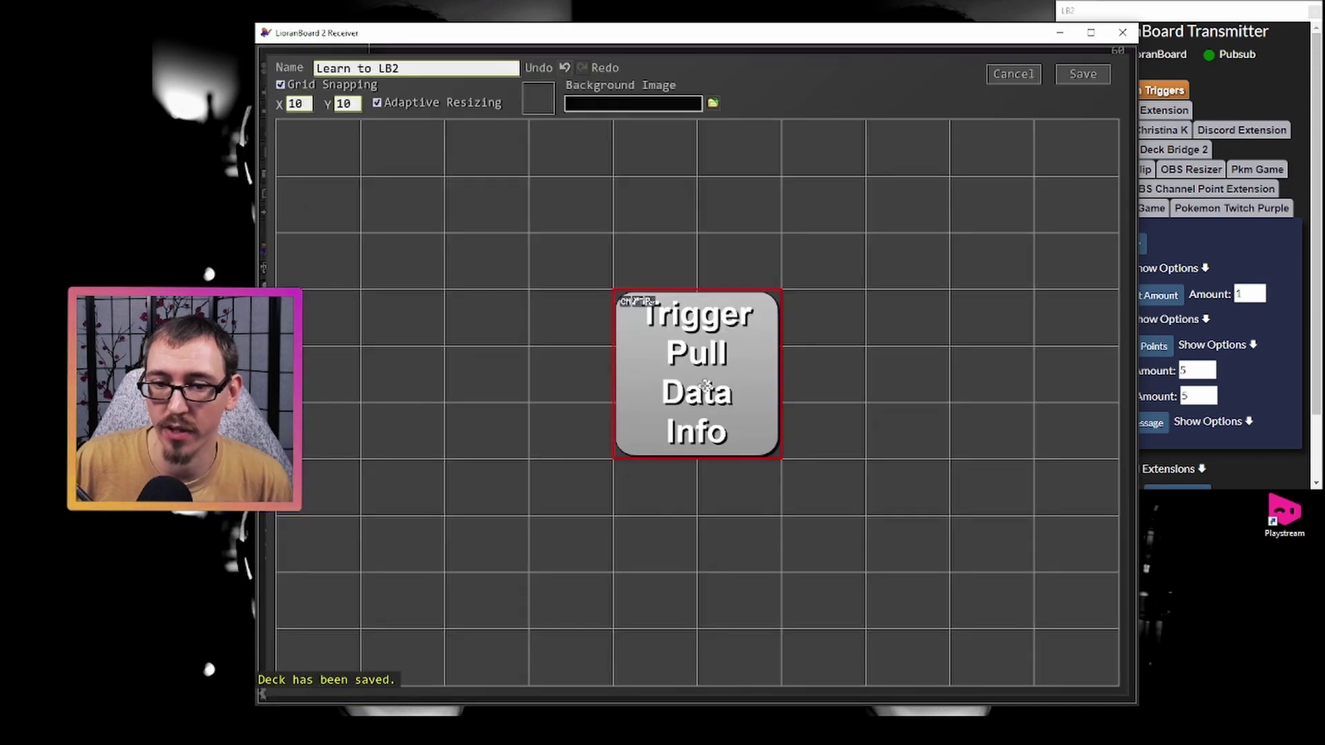
Review the Twitch triggers assigned to the Trigger Pull Data Info button, saving and closing the triggers and the deck
right_click(685, 350)
click(766, 416)
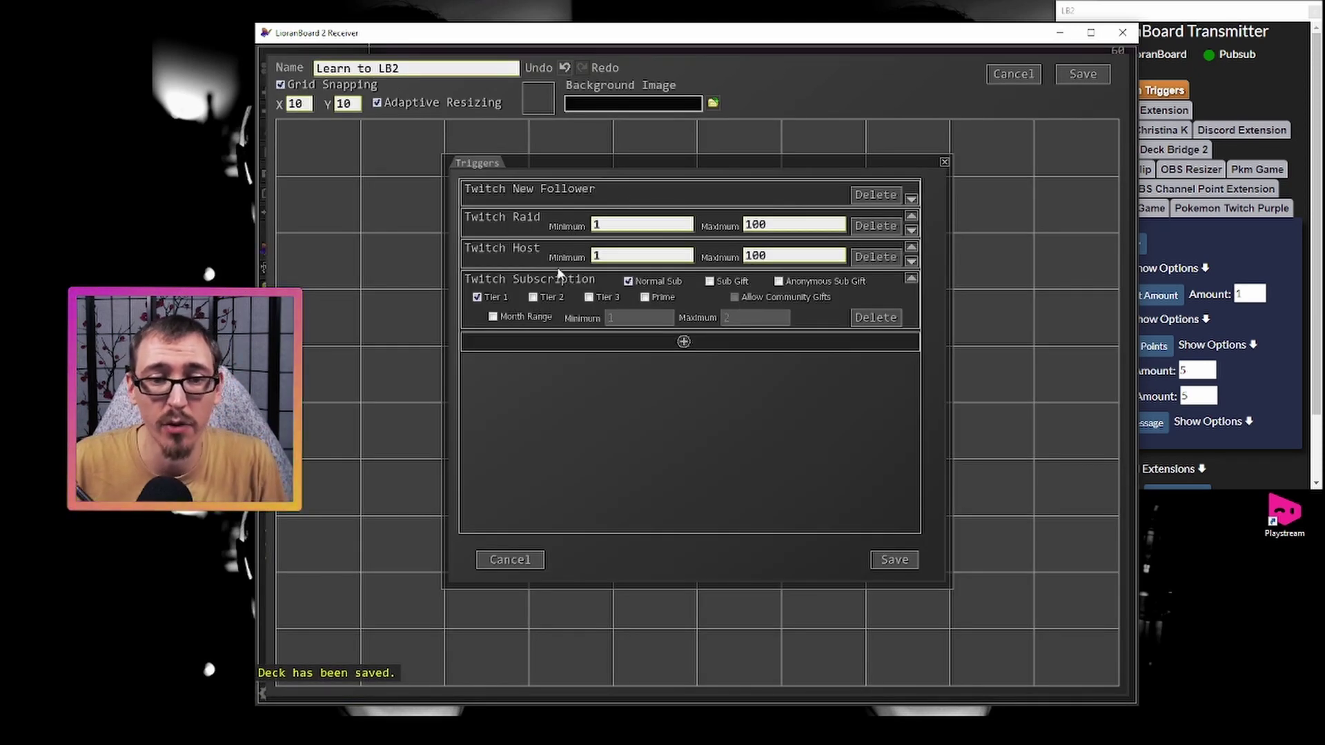
click(1179, 11)
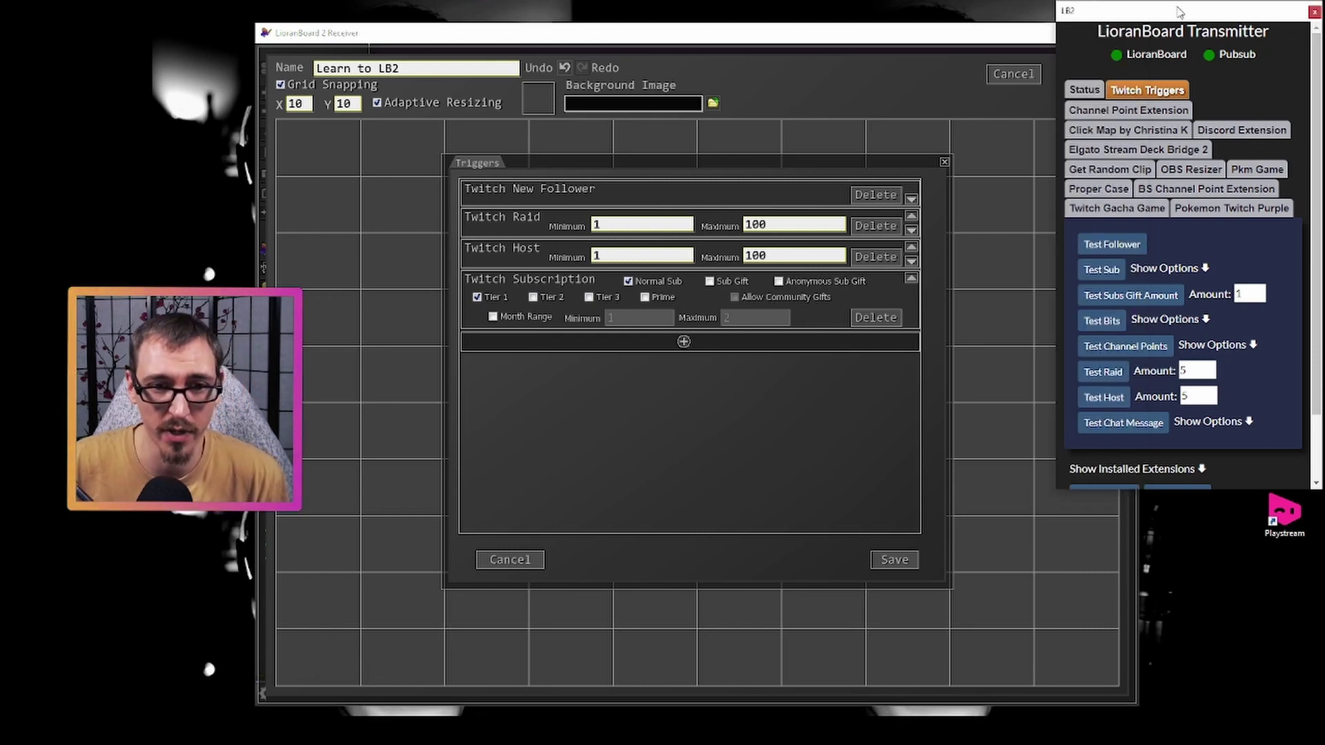
click(894, 559)
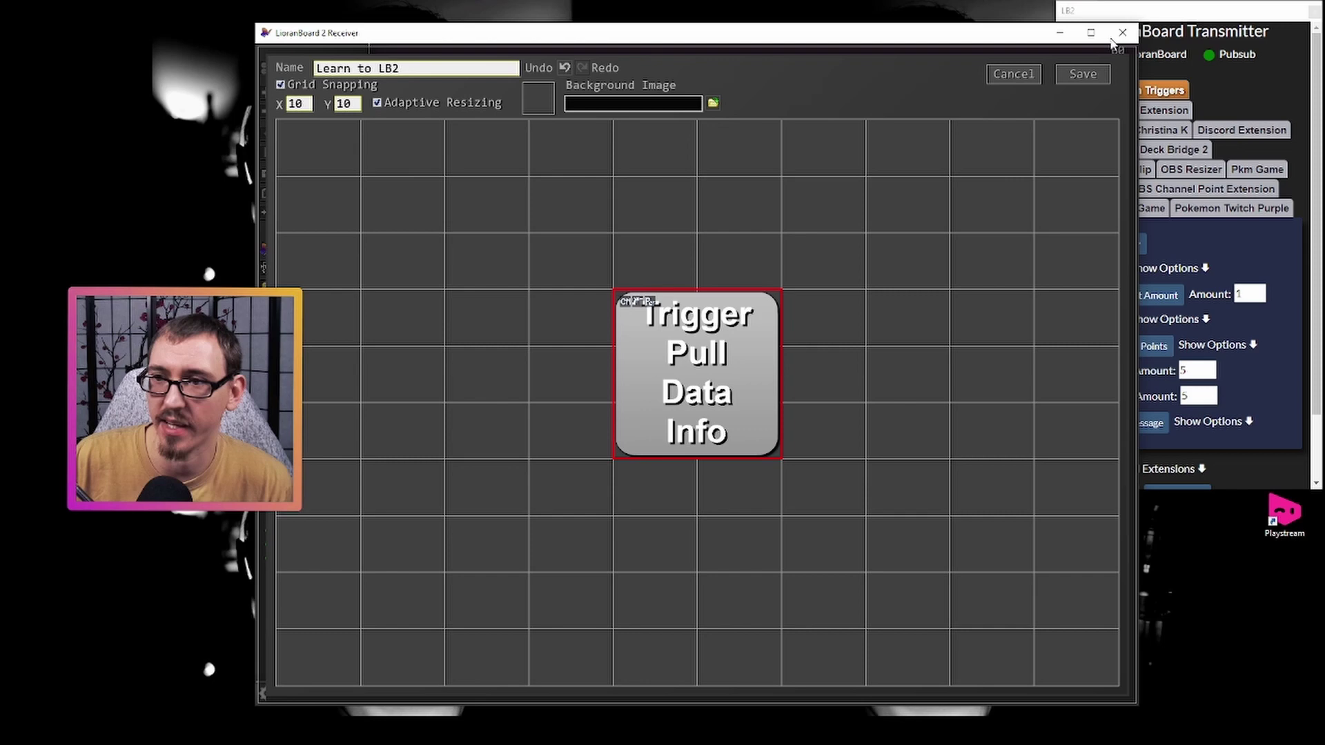
click(1082, 79)
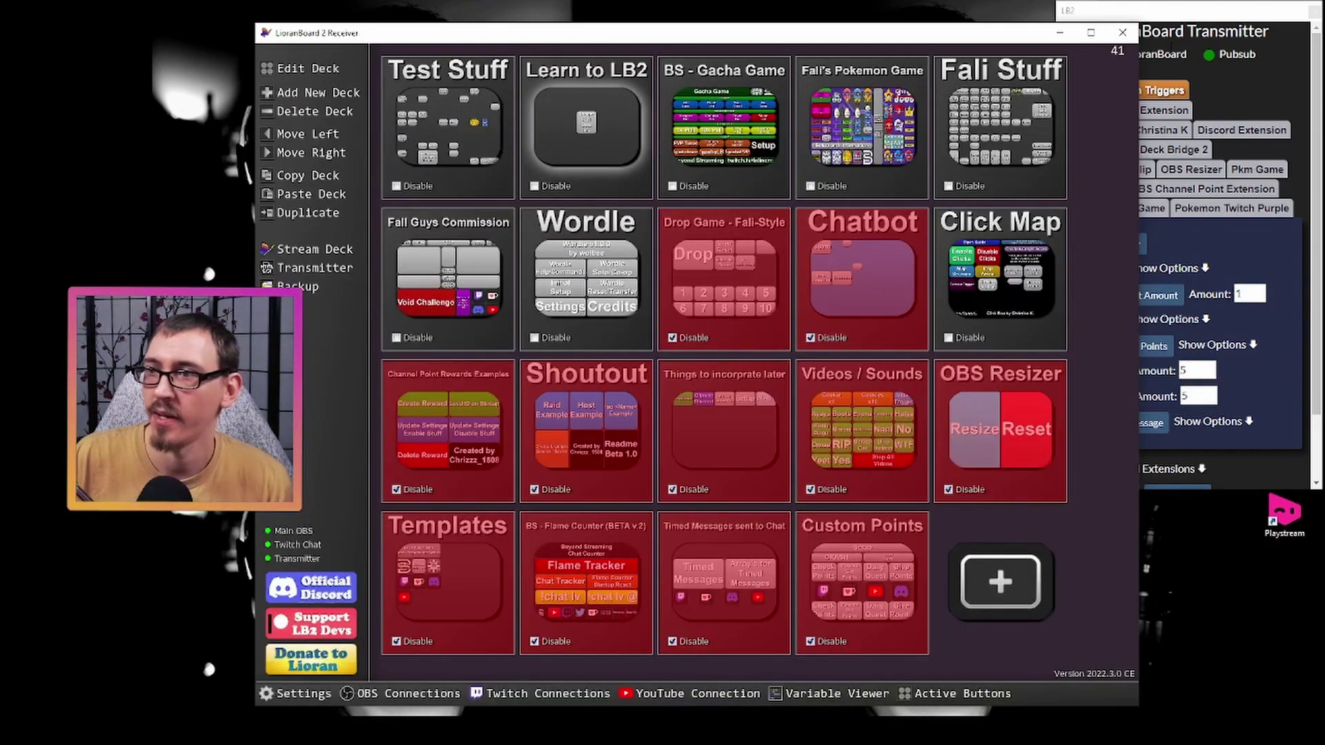
Search the Variable Viewer for 106 and open the variables stored under ID106
click(833, 694)
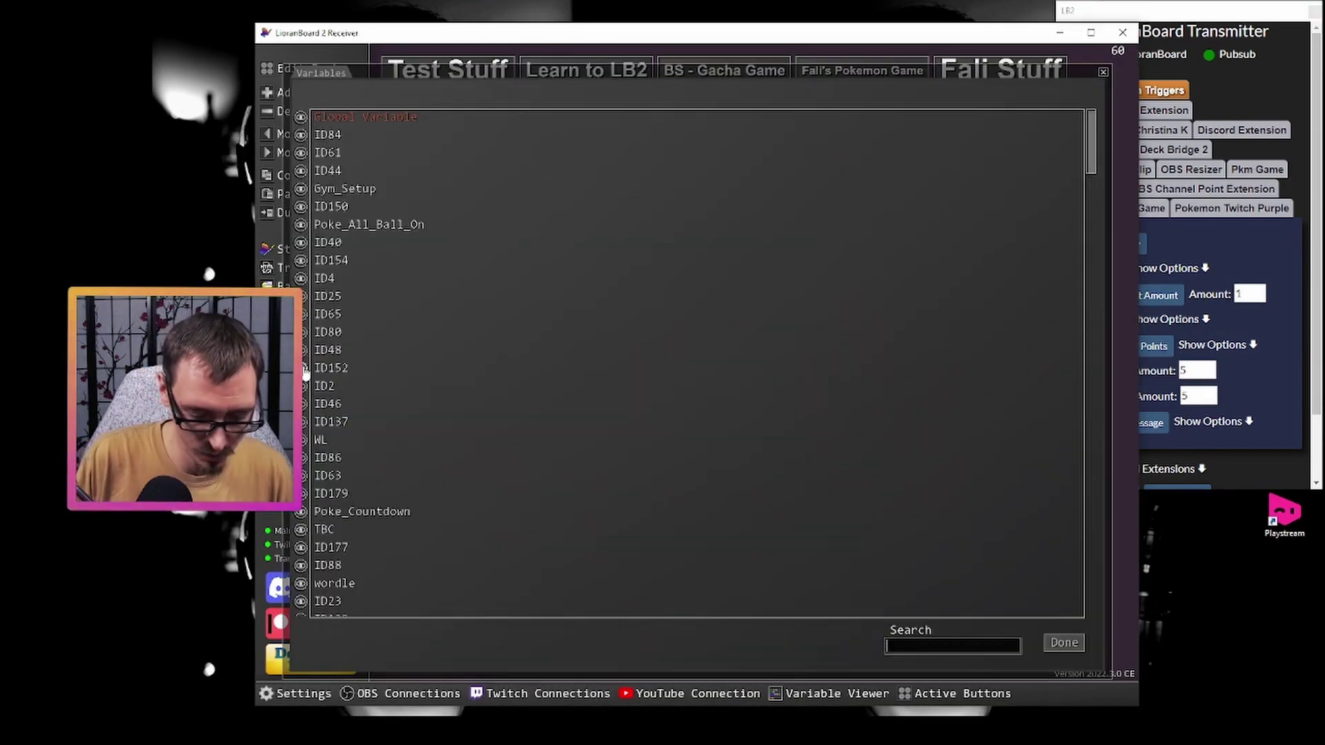
text(106)
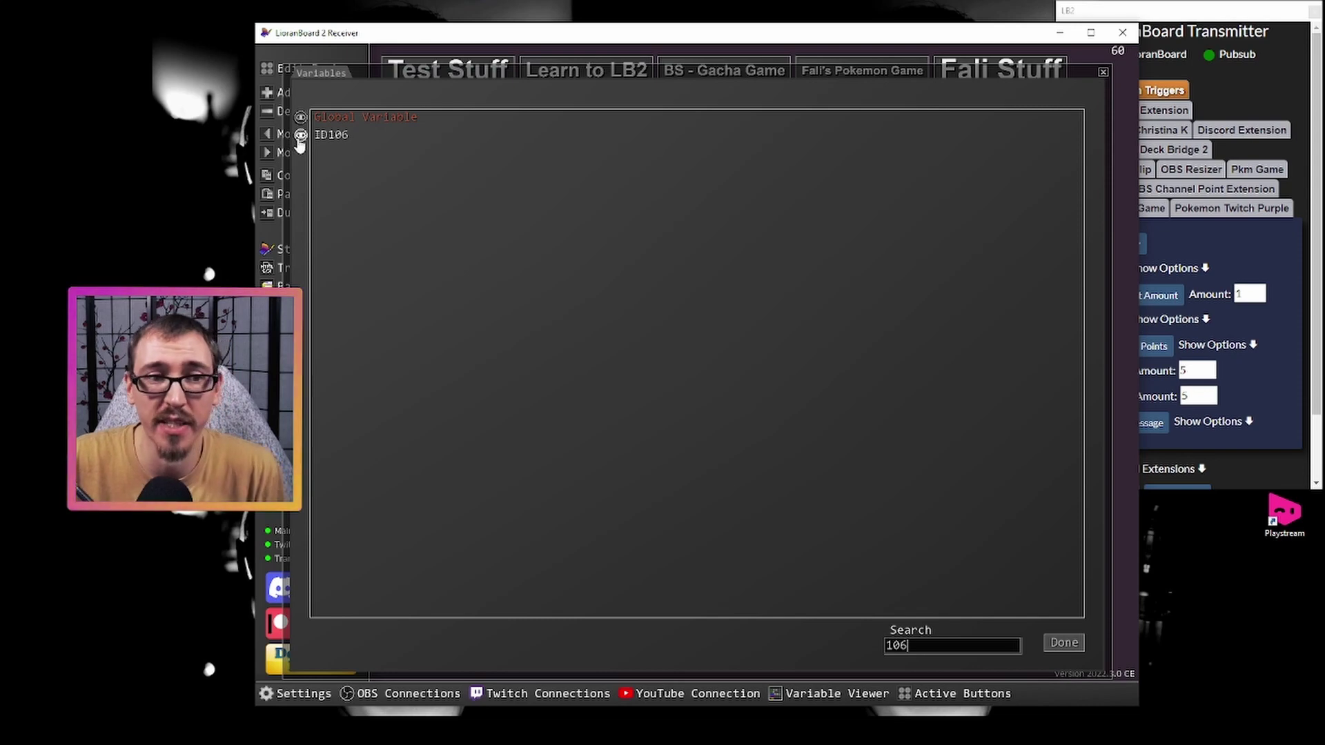
click(300, 136)
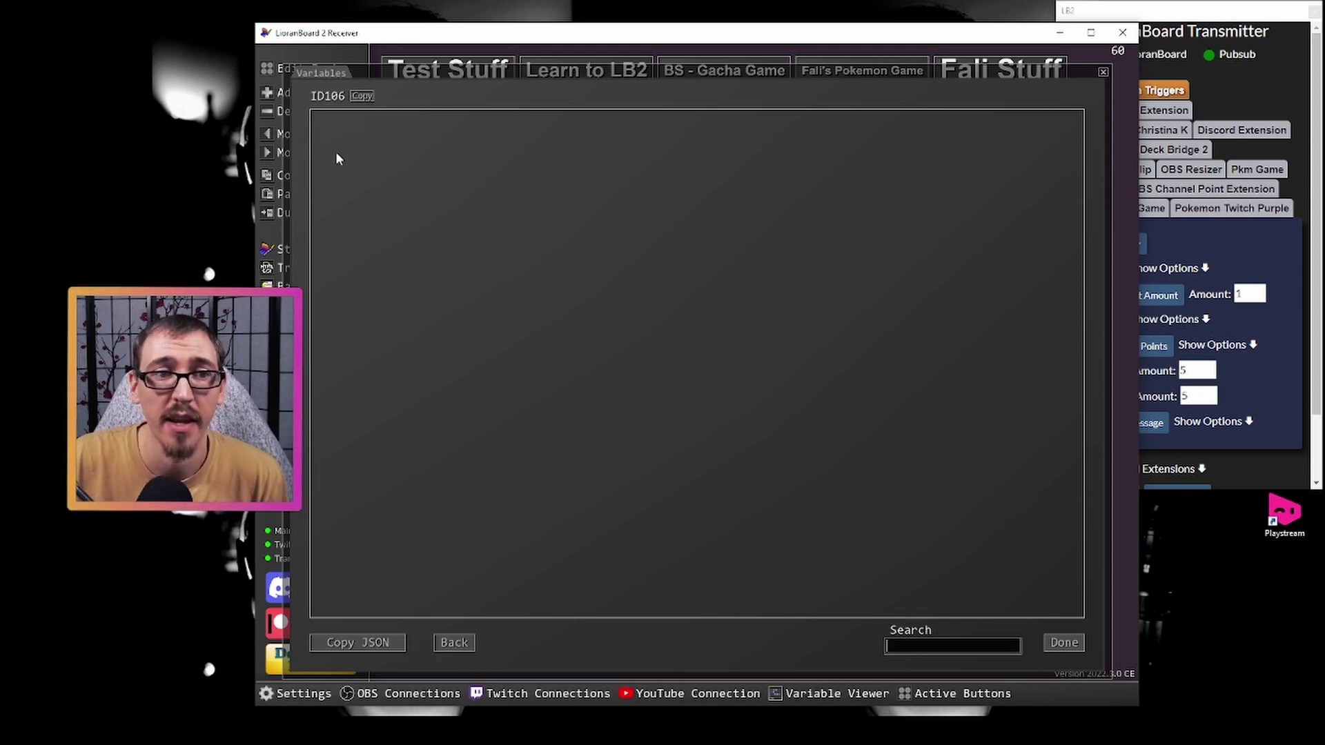
Send a test follower from the Transmitter and inspect the contents of the info variable under ID106, closing the viewer when done
click(1184, 138)
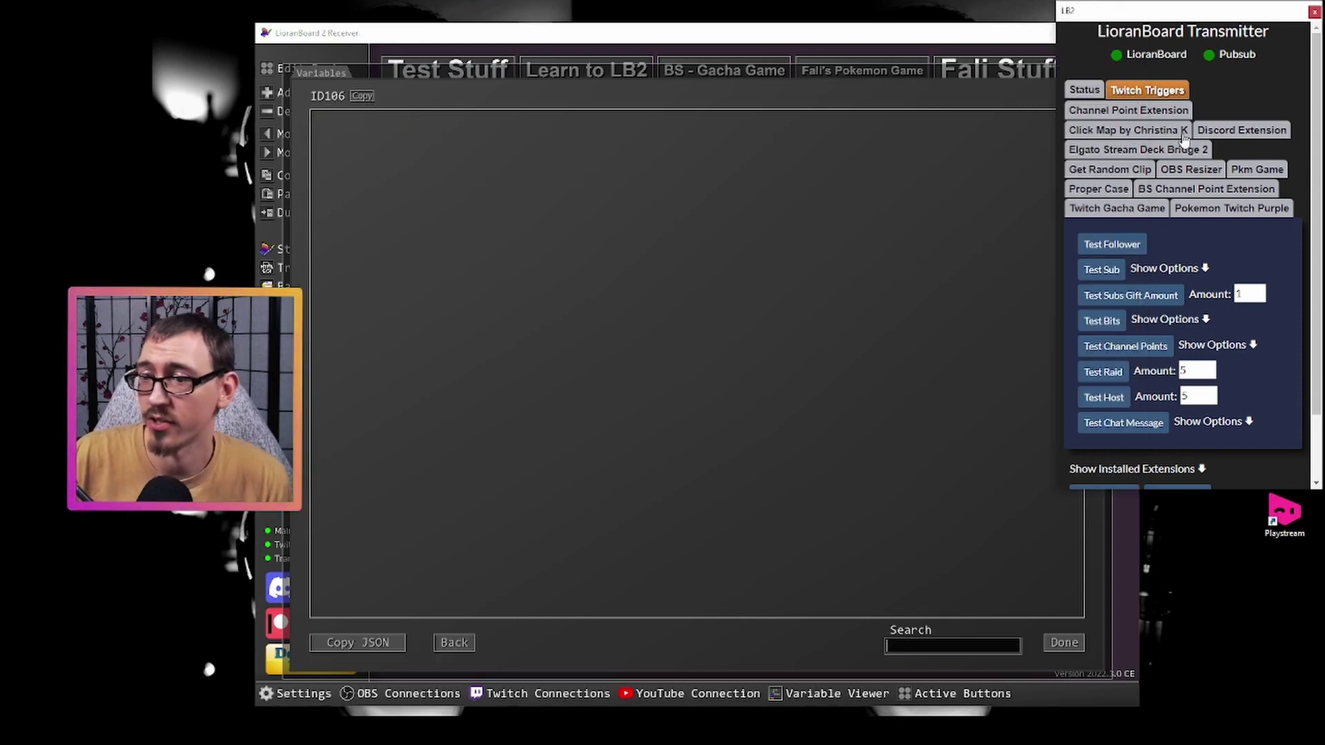
click(1112, 245)
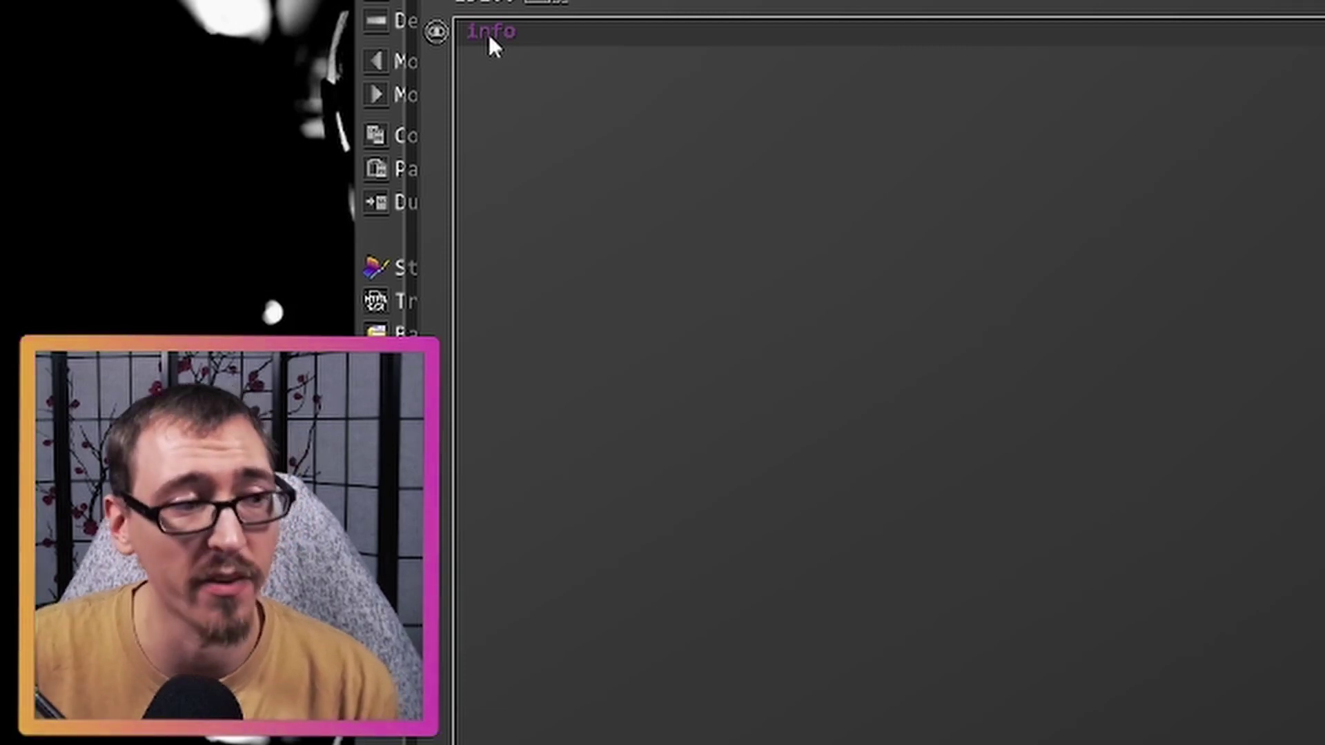
click(436, 32)
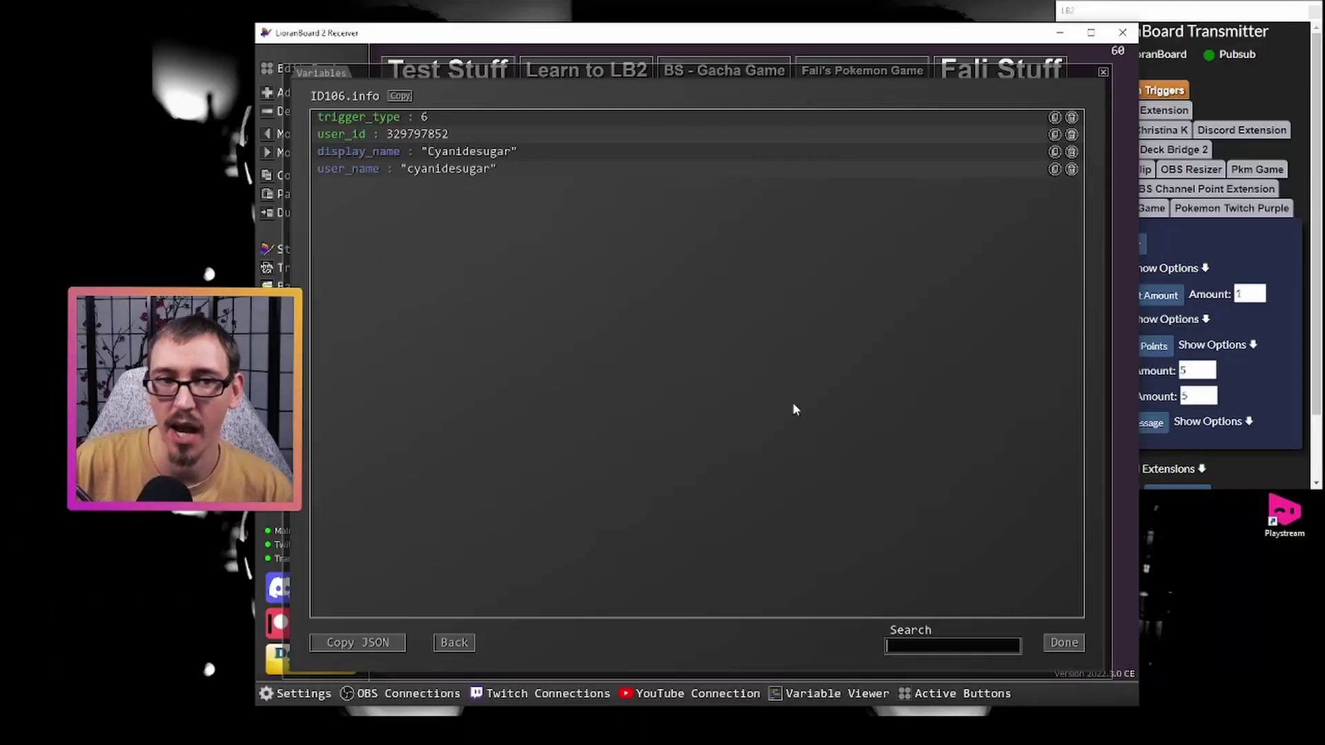
click(1064, 643)
Paste the Twitch chat message command into the Trigger Pull Data Info button, change its variable to info.display_name, and save the deck
click(630, 117)
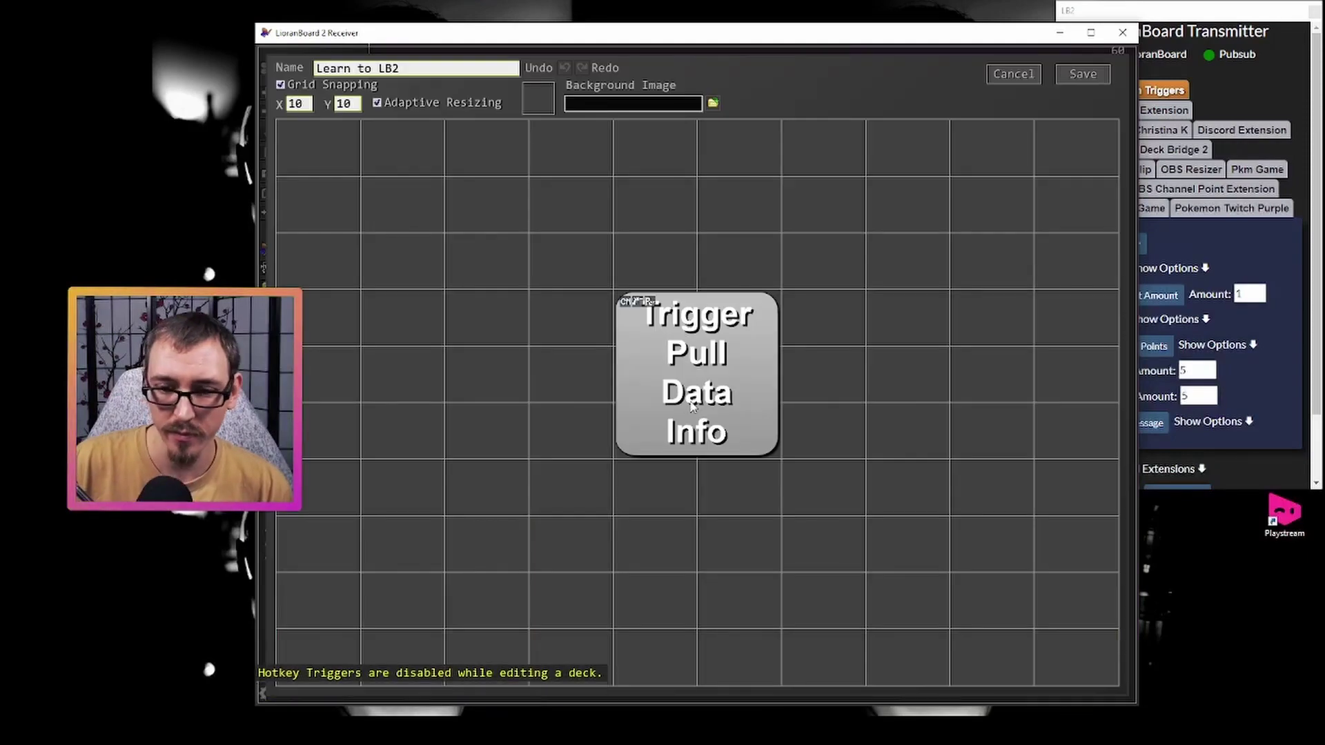
double_click(693, 366)
click(684, 171)
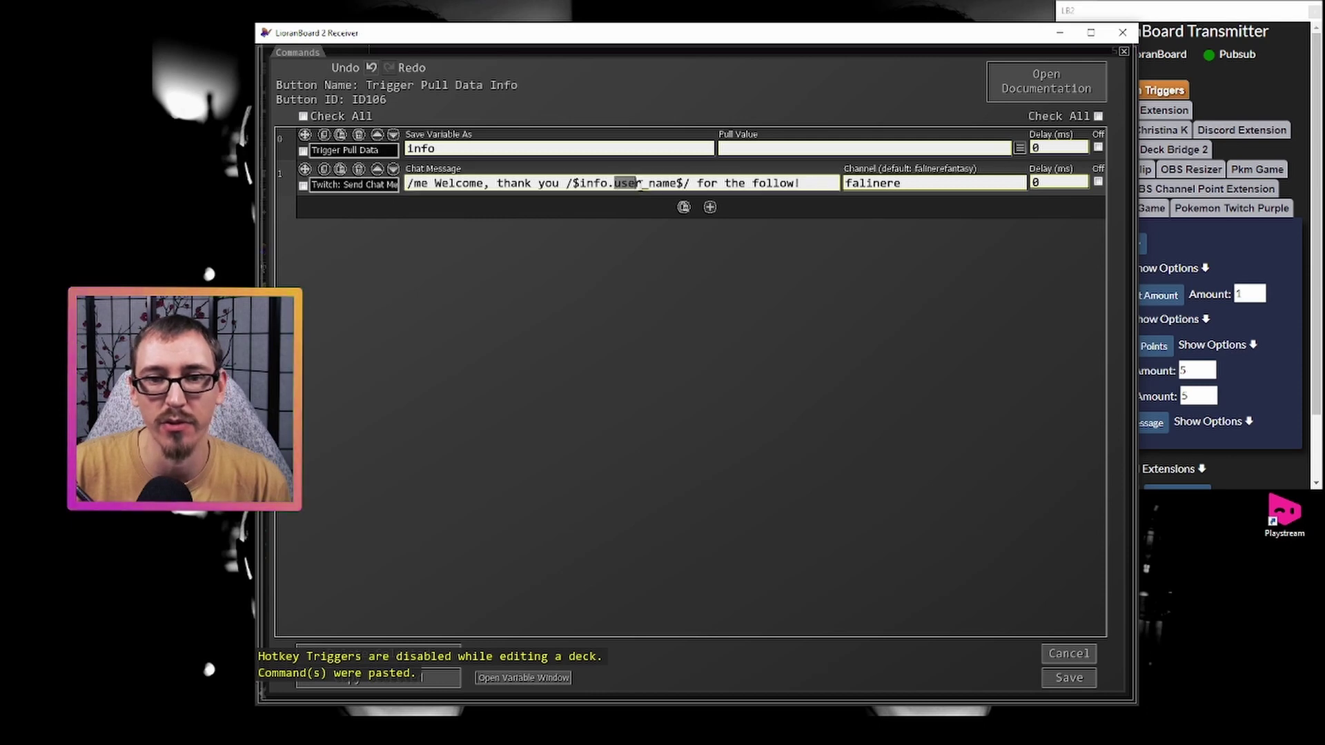
drag(617, 183, 642, 183)
text(dis)
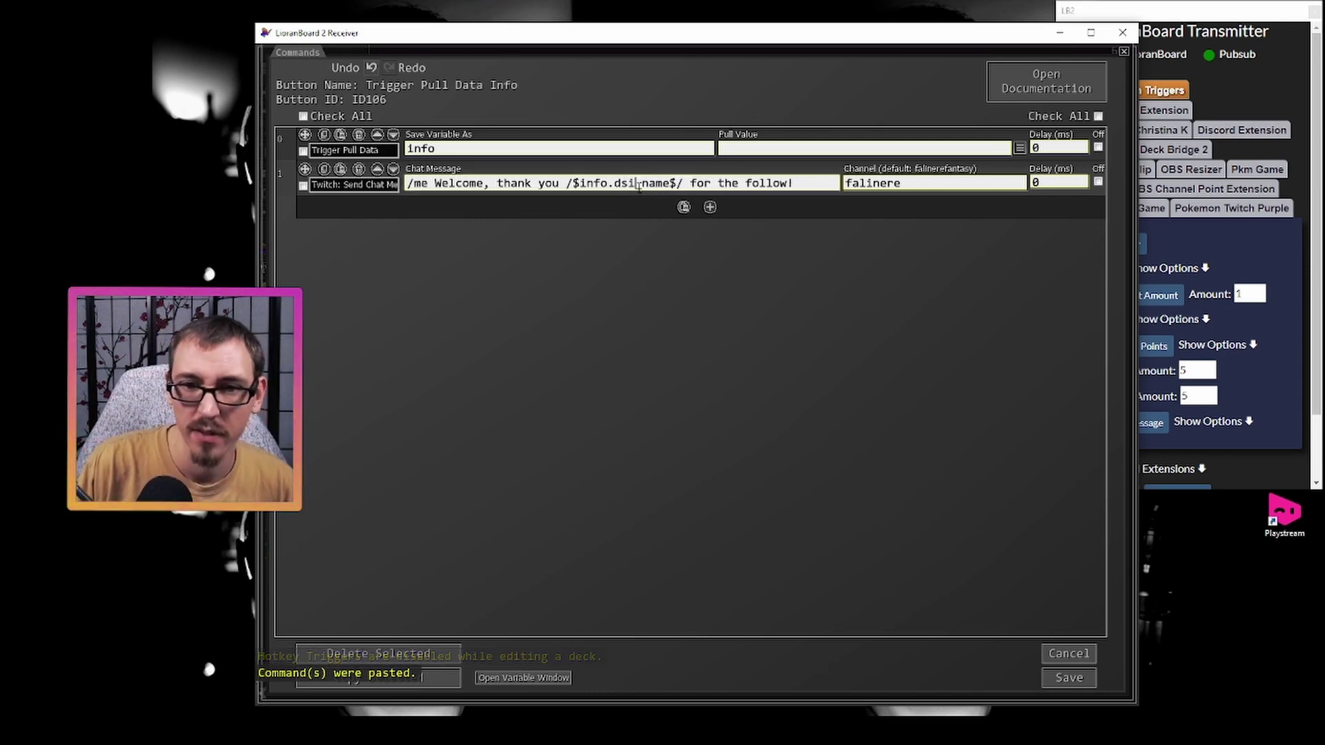
text(play)
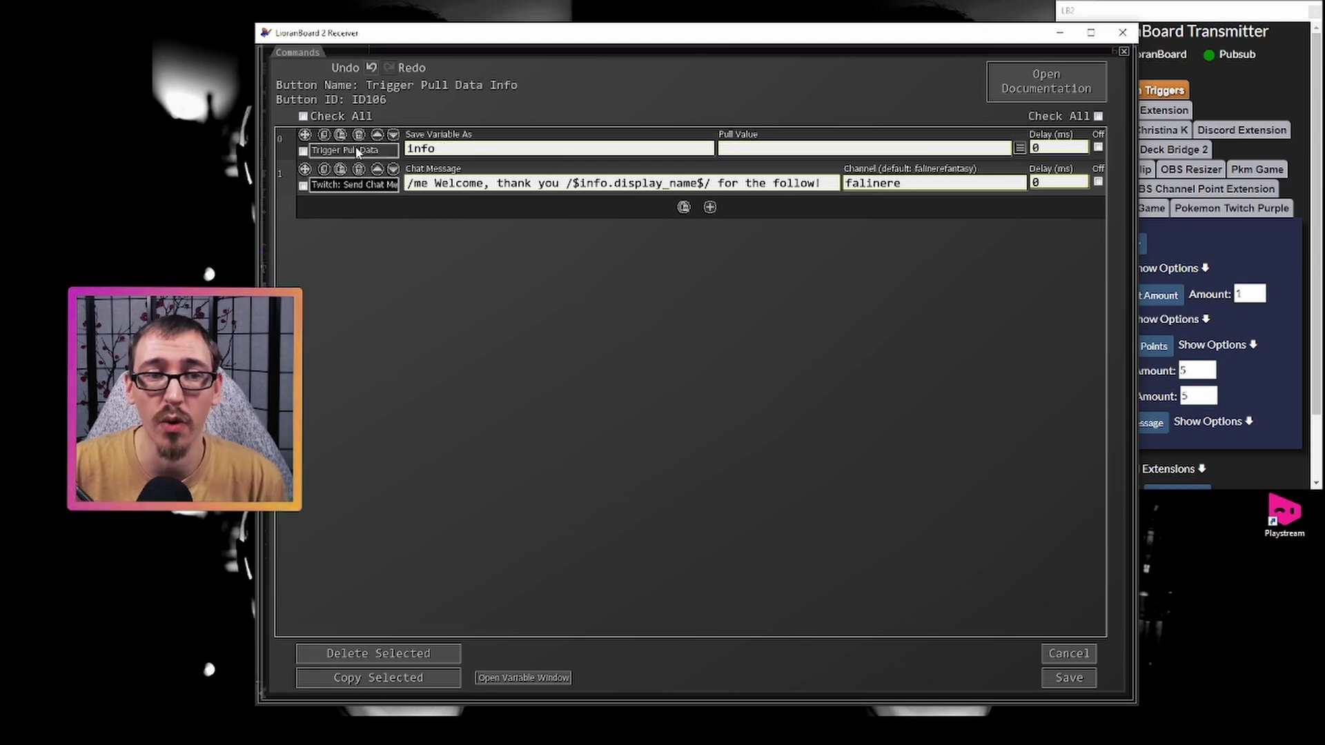
click(758, 150)
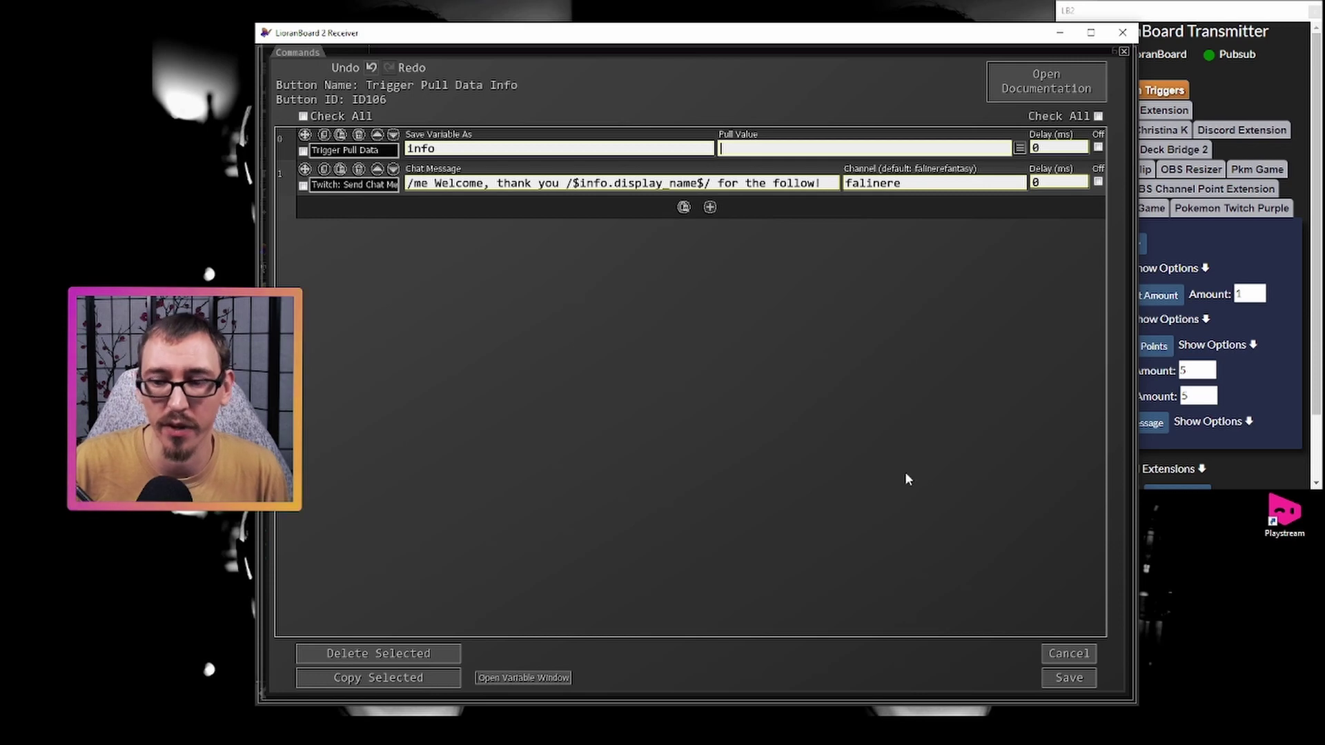
click(1069, 679)
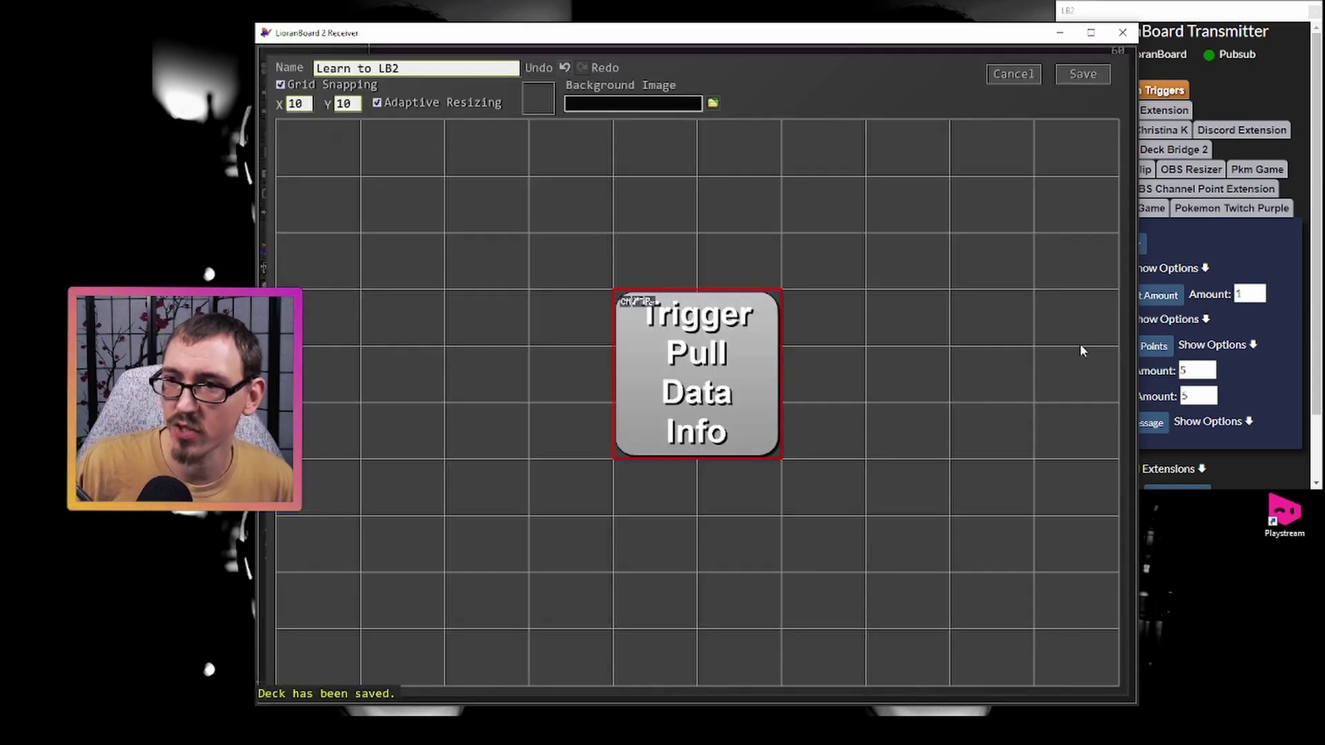
click(1082, 73)
Find ID106 in the Variable Viewer by searching for 106 and delete its info variable
key(ctrl+f)
text(106)
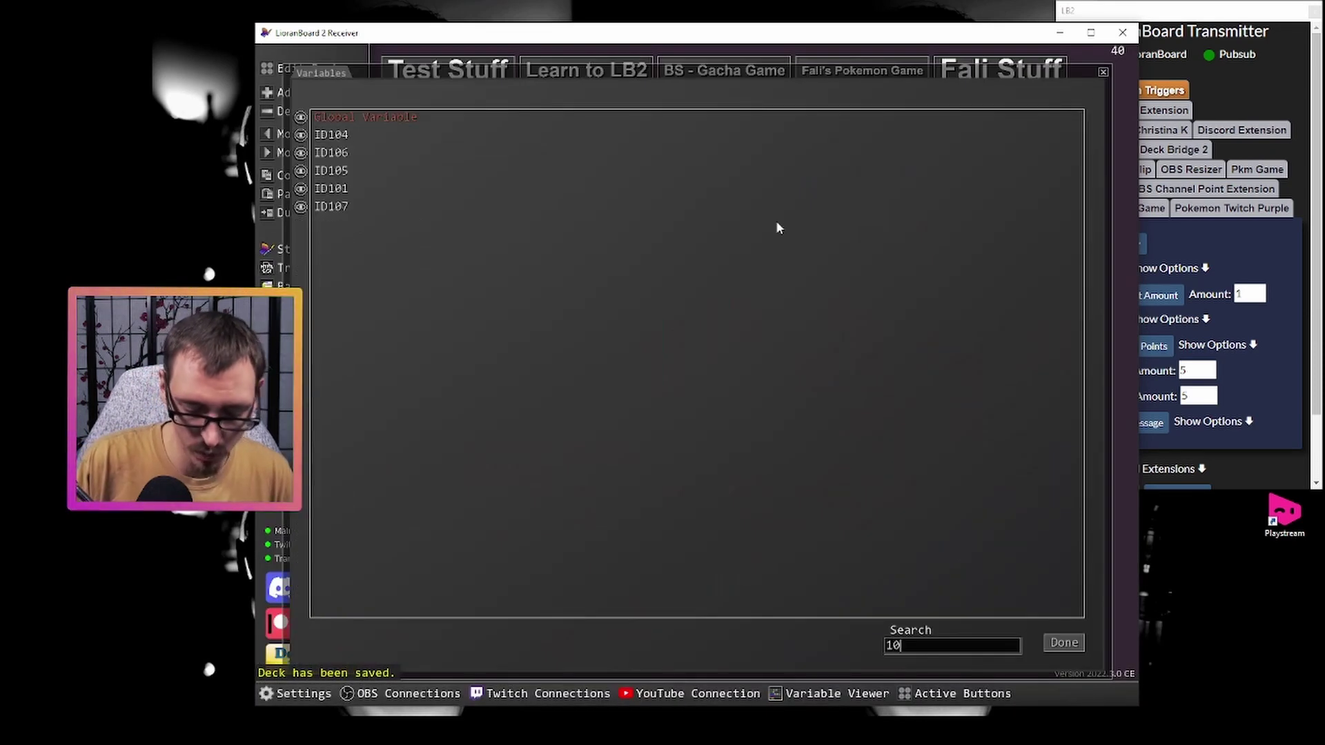
click(331, 136)
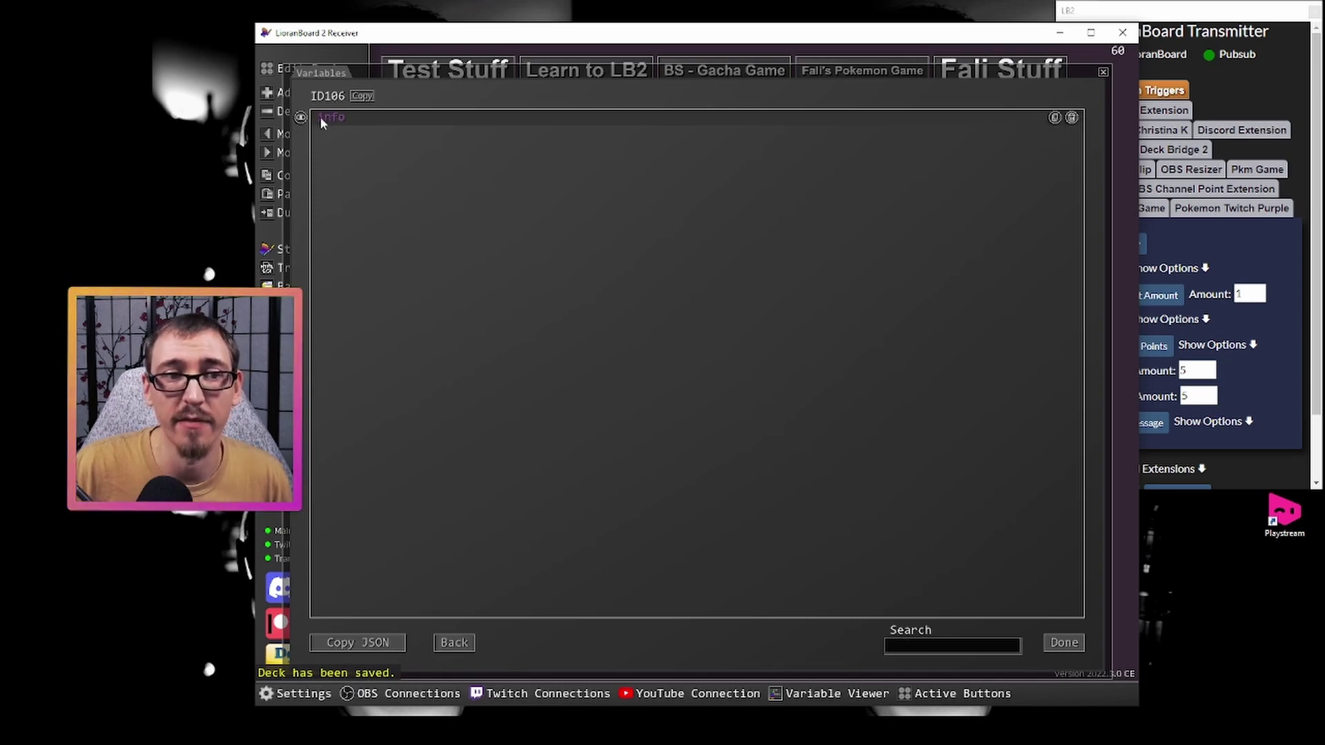
click(1072, 118)
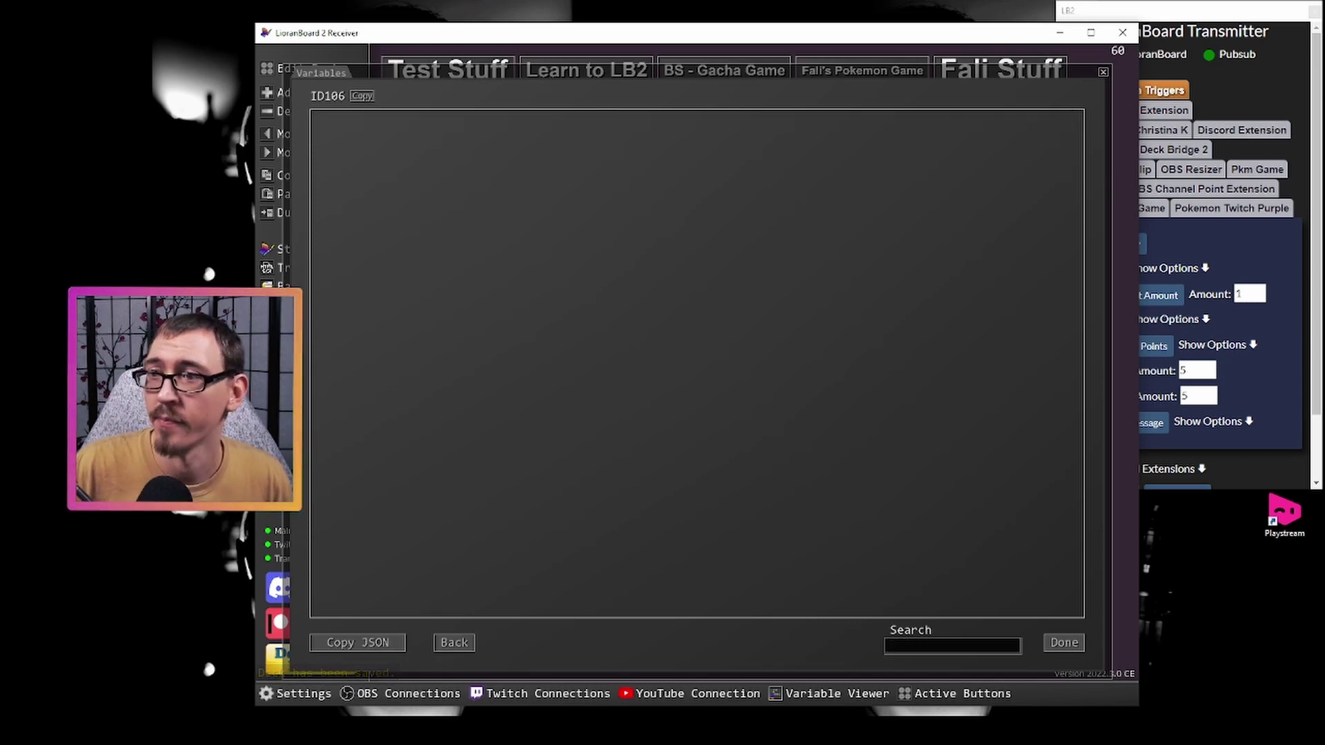
Send a test raid with an amount of 3 from the Transmitter and inspect the info variable under ID106
click(1227, 15)
click(1187, 371)
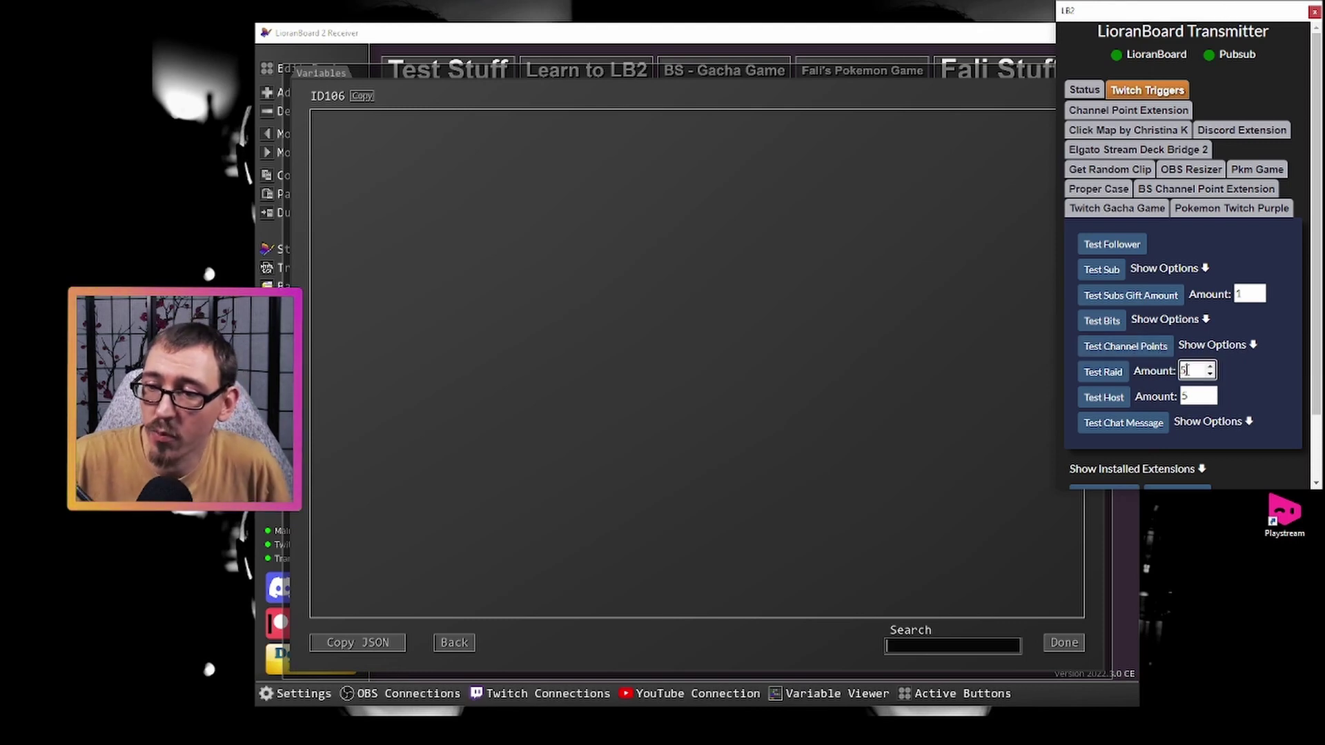
double_click(1186, 371)
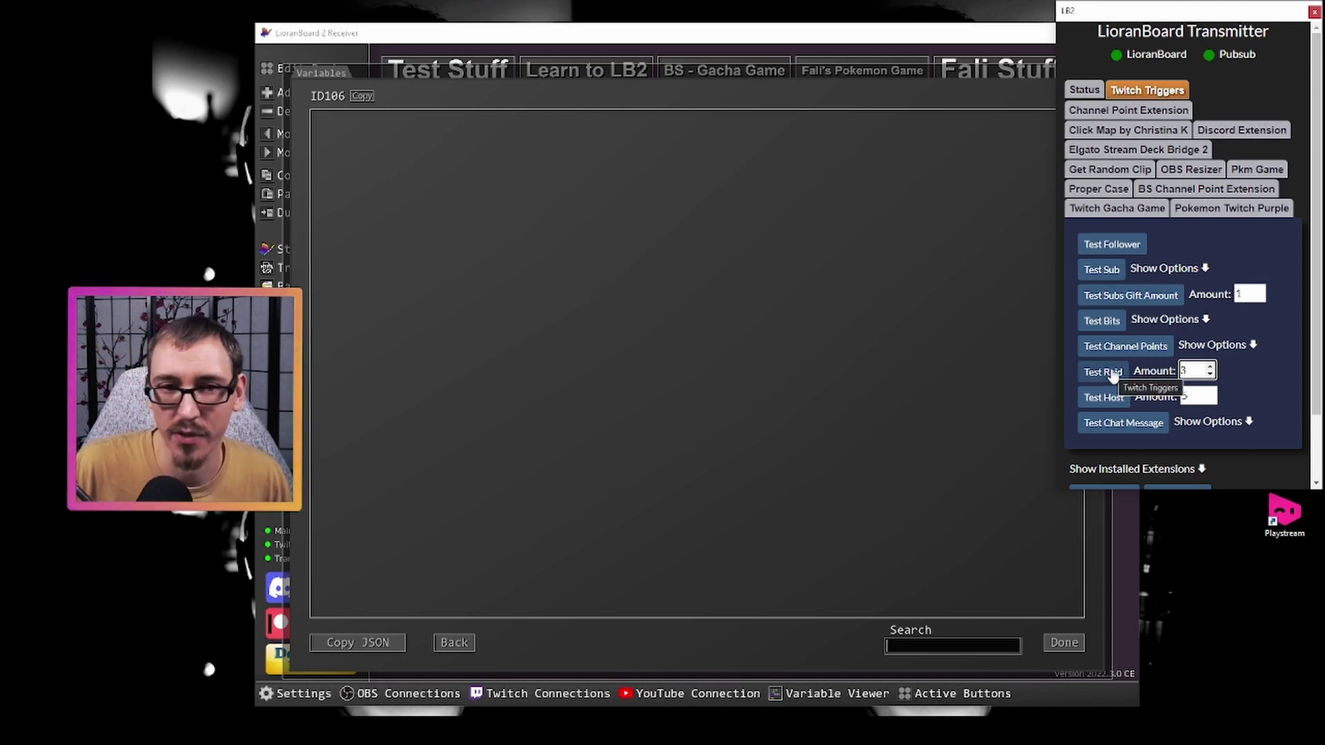
click(1105, 373)
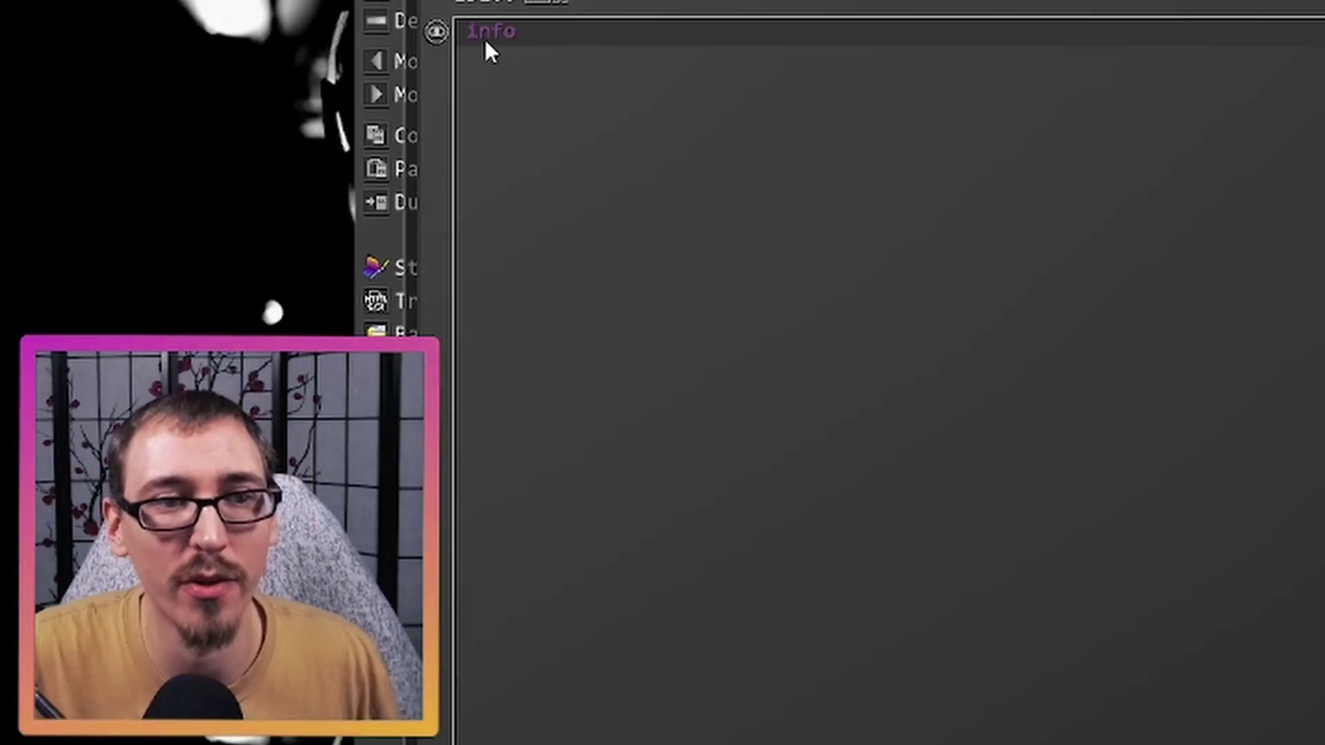
click(436, 31)
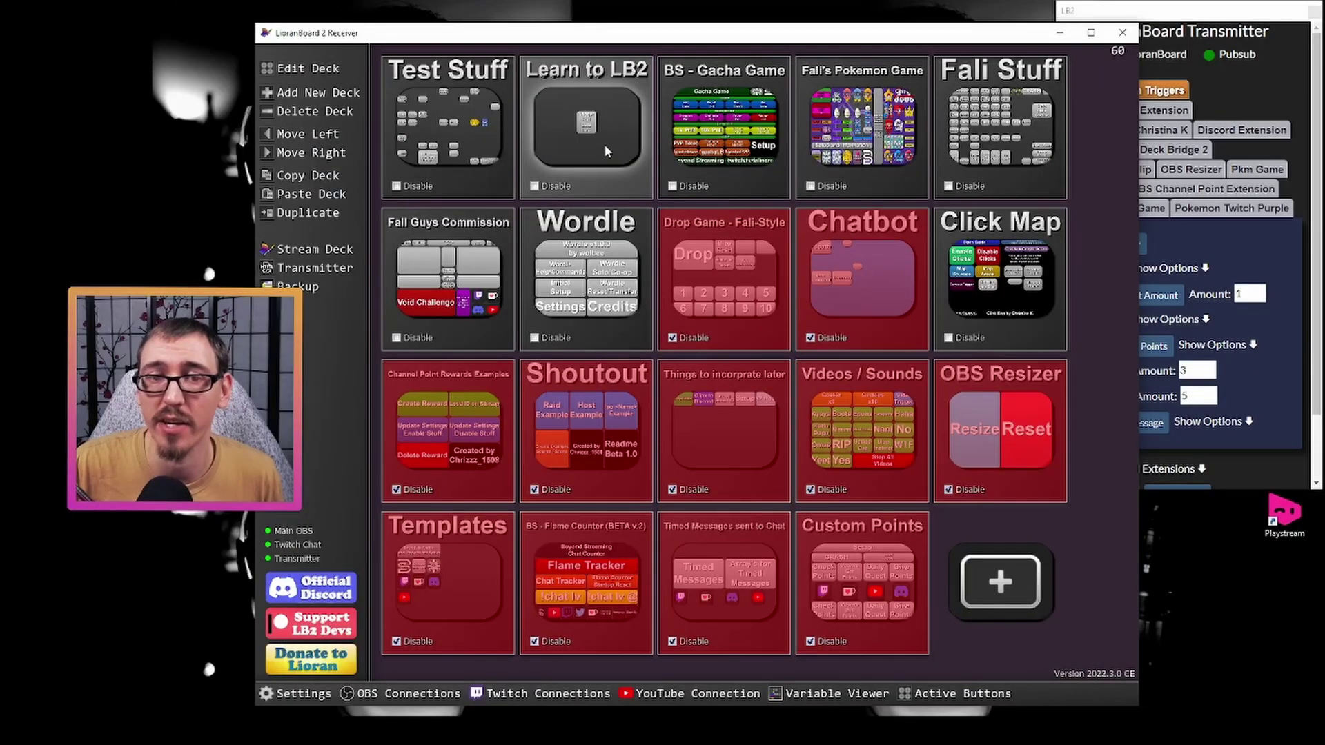
Reopen the Trigger Pull Data Info button's commands in the Learn to LB2 deck
click(585, 128)
double_click(718, 312)
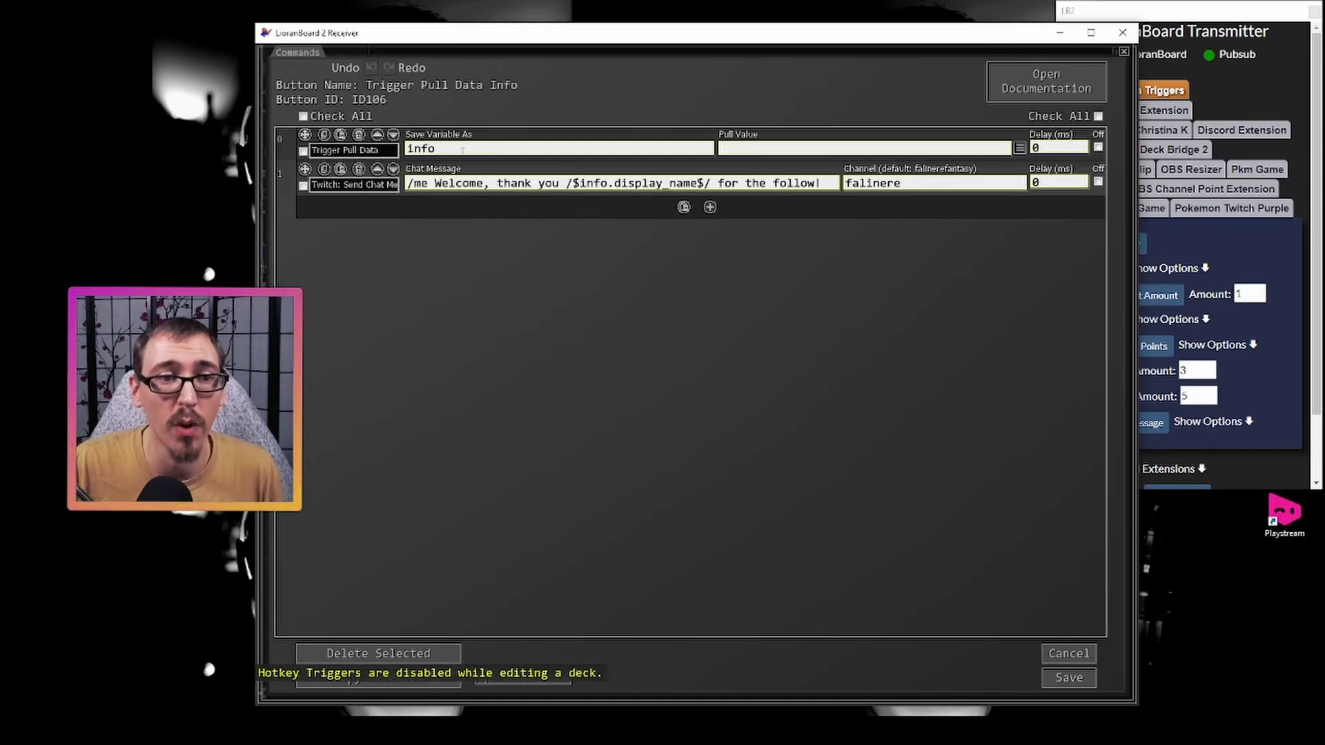